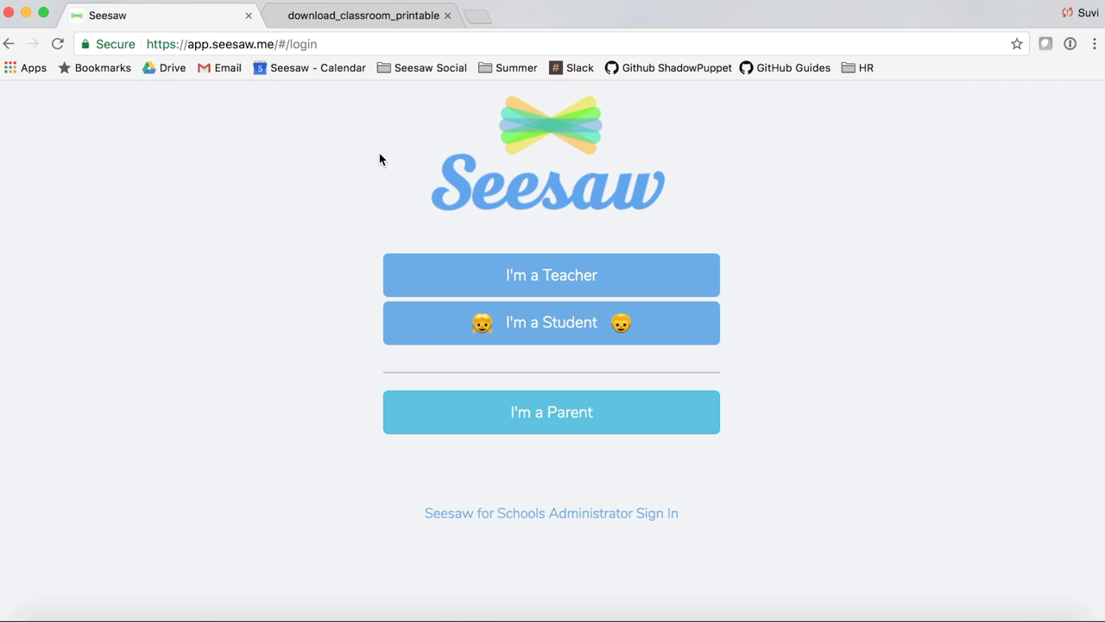
Load app.seesaw.me in the browser and choose I'm a Teacher
{"action": "left_click", "coordinate": [294, 43]}
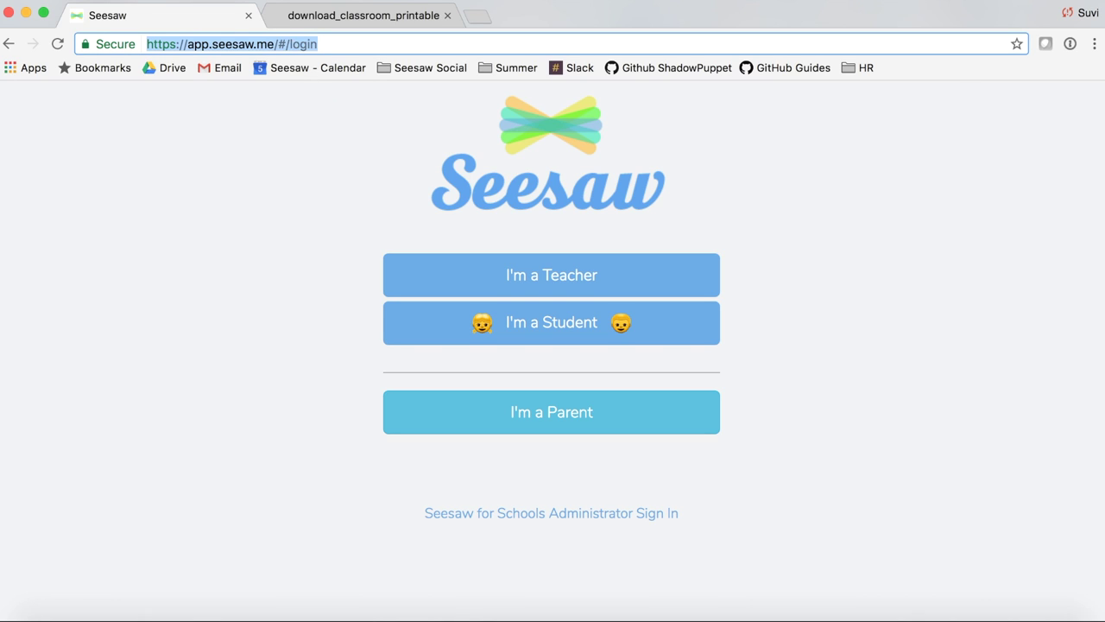
{"action": "type", "text": "app."}
{"action": "key", "text": "Return"}
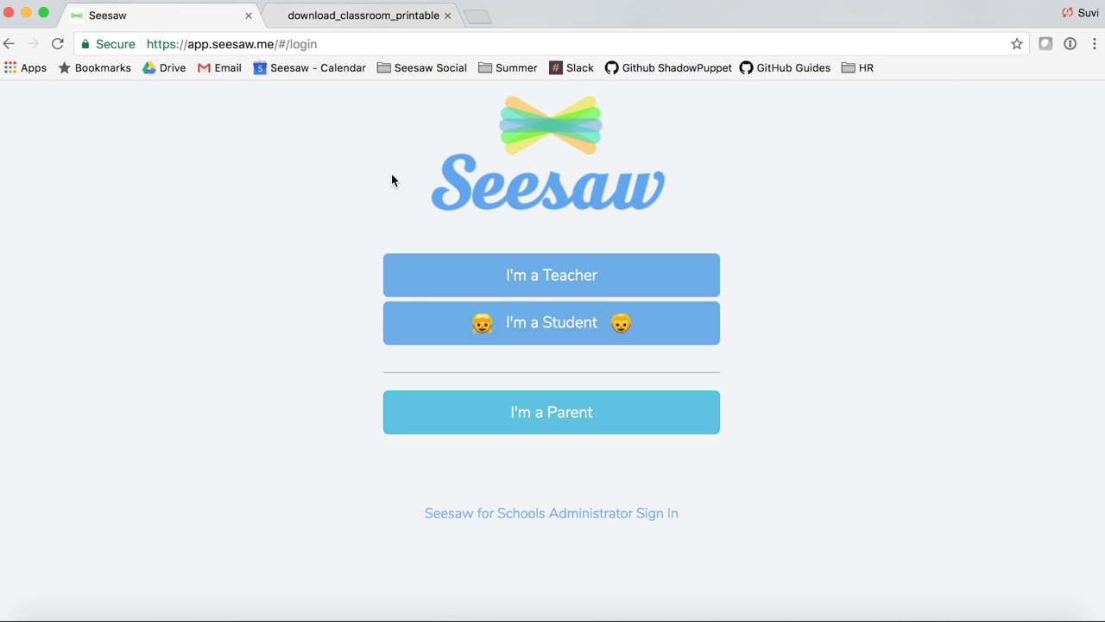
{"action": "left_click", "coordinate": [461, 277]}
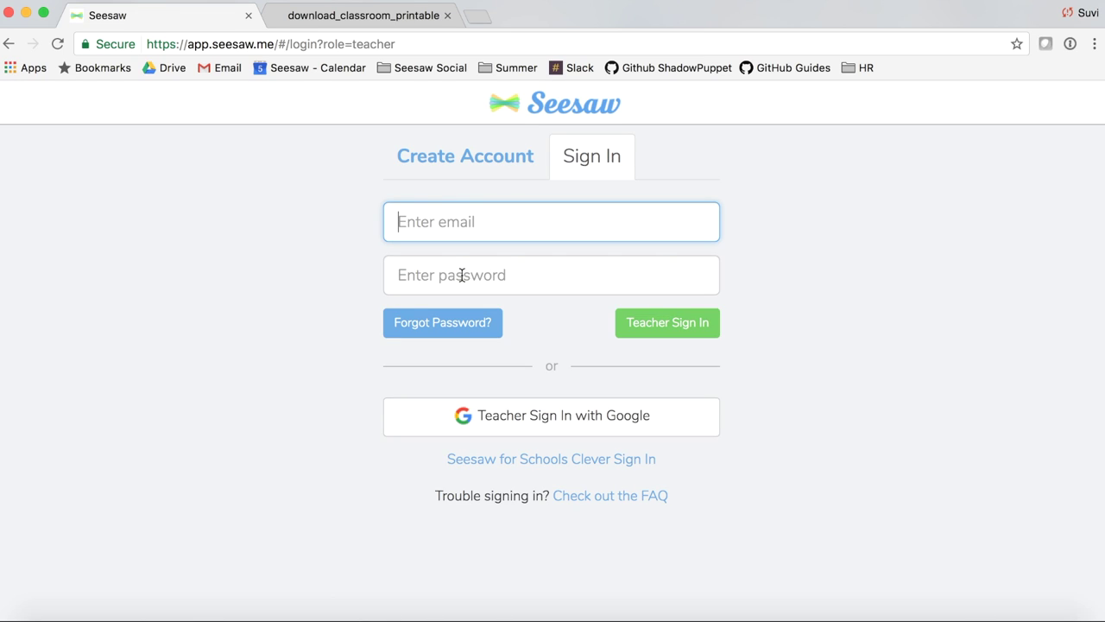
Switch to Create Account and submit the new teacher's name, email and password
{"action": "left_click", "coordinate": [457, 155]}
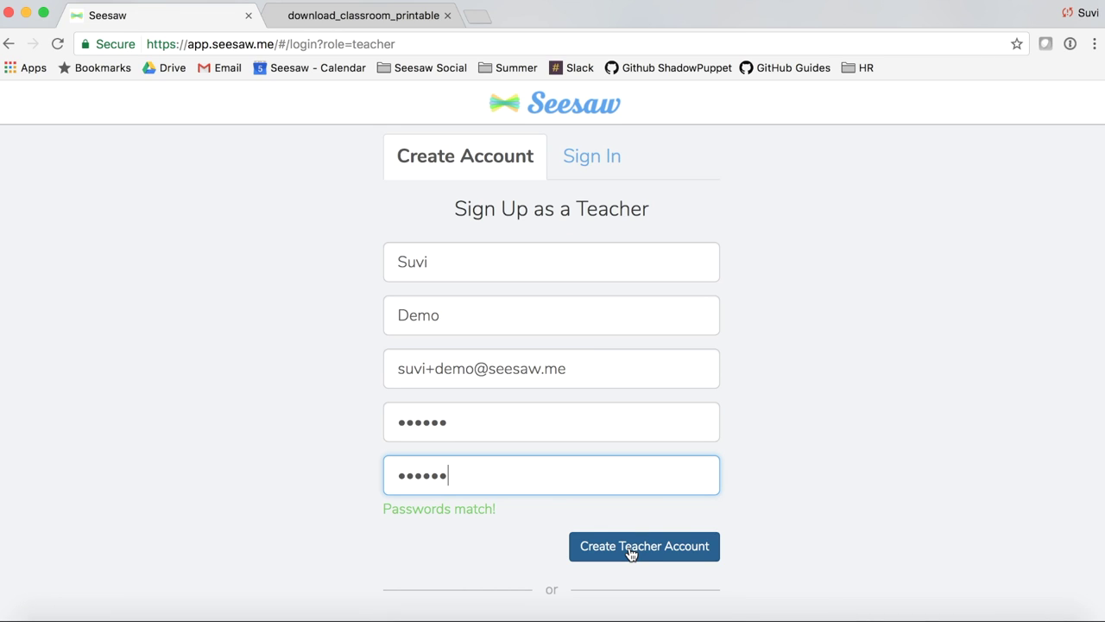
{"action": "left_click", "coordinate": [631, 546]}
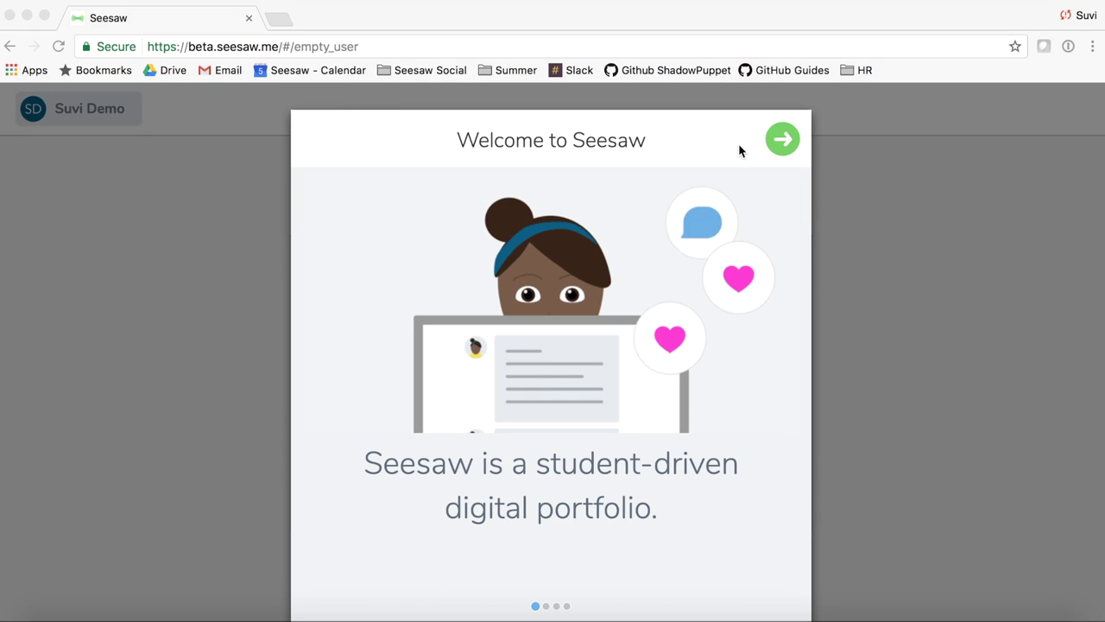
Advance through the four welcome slides to start creating a class
{"action": "left_click", "coordinate": [783, 142]}
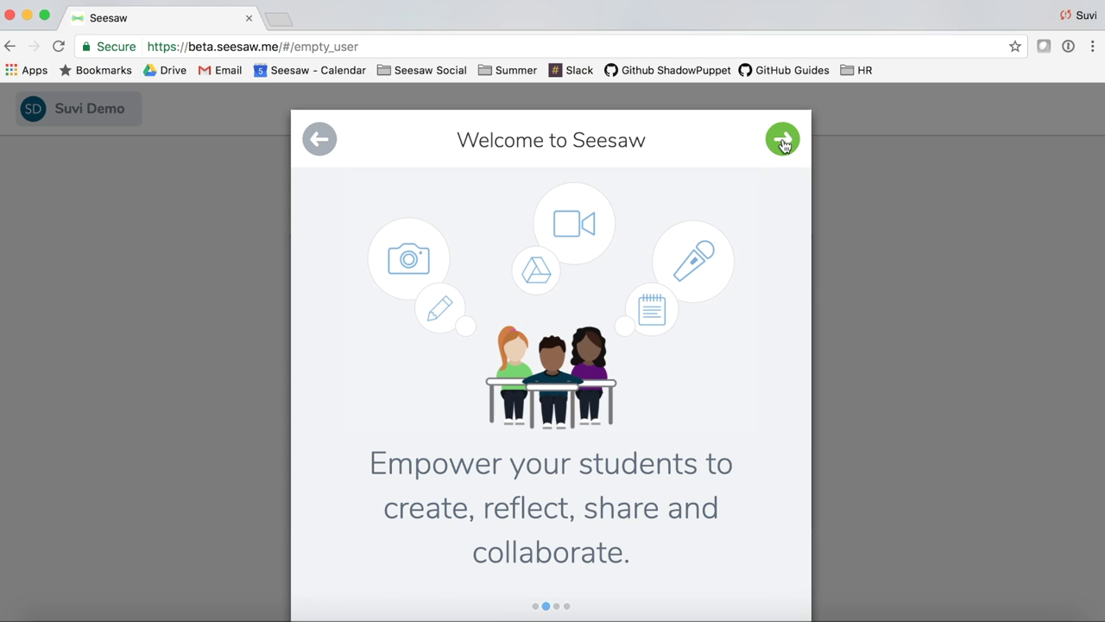
{"action": "left_click", "coordinate": [783, 142]}
{"action": "left_click", "coordinate": [783, 142]}
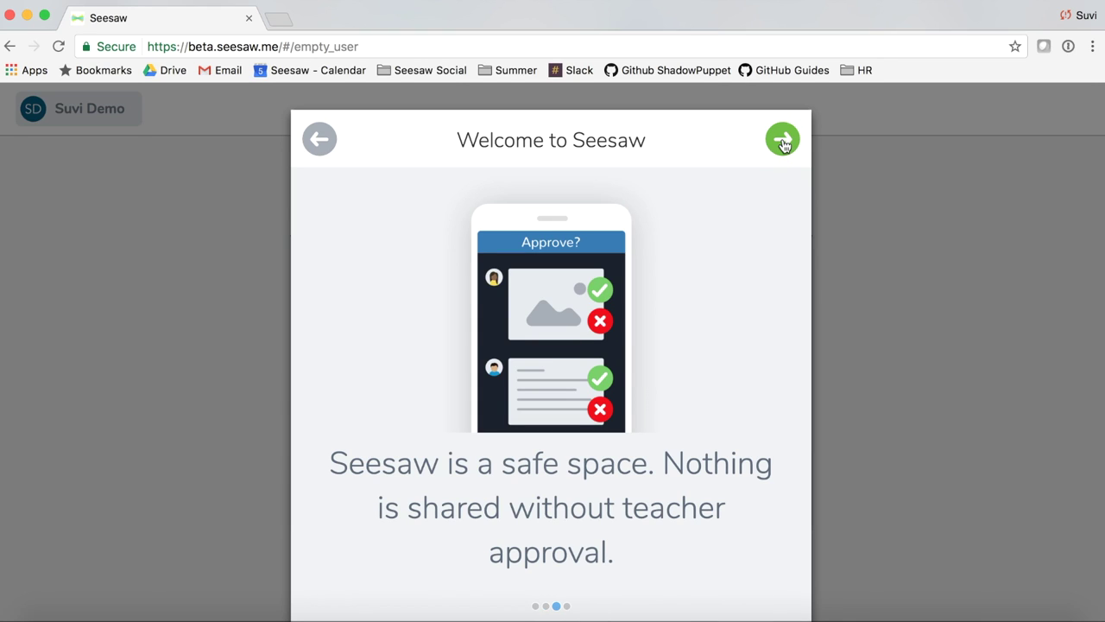
{"action": "left_click", "coordinate": [783, 143]}
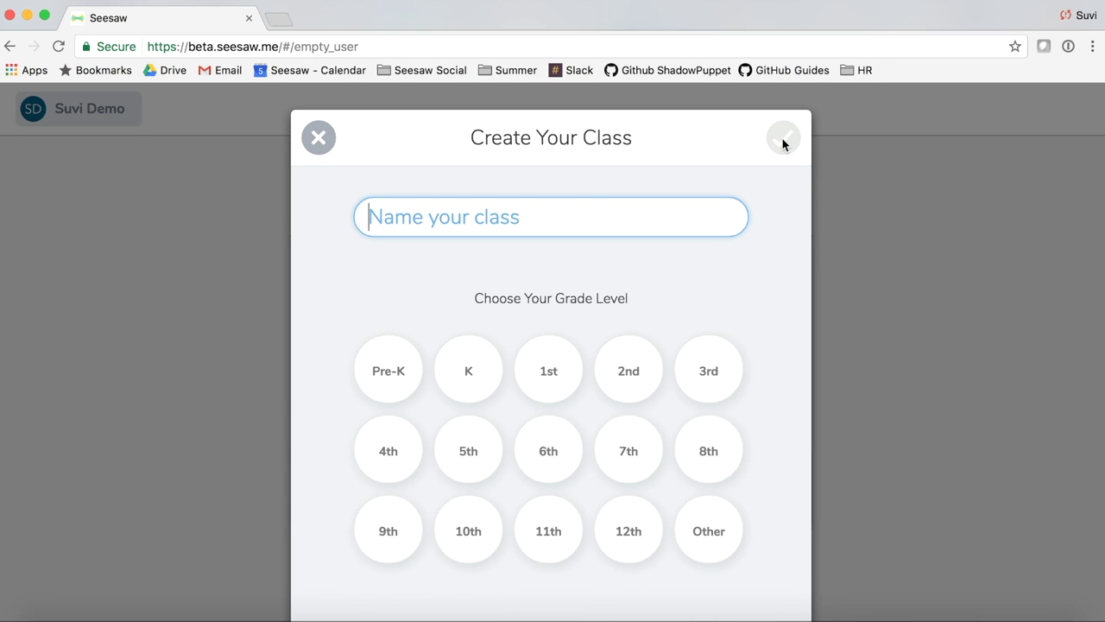
Name the class 'Kindergarten Superstars', set grade level K, and confirm
{"action": "type", "text": "Kindergarten Superstars"}
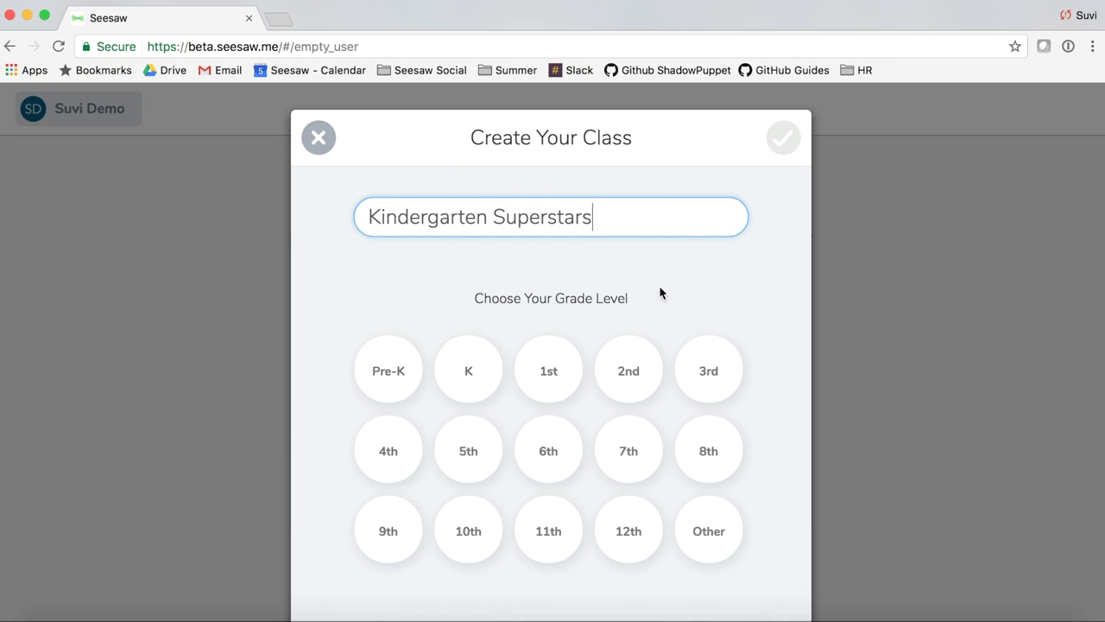
{"action": "left_click", "coordinate": [471, 369]}
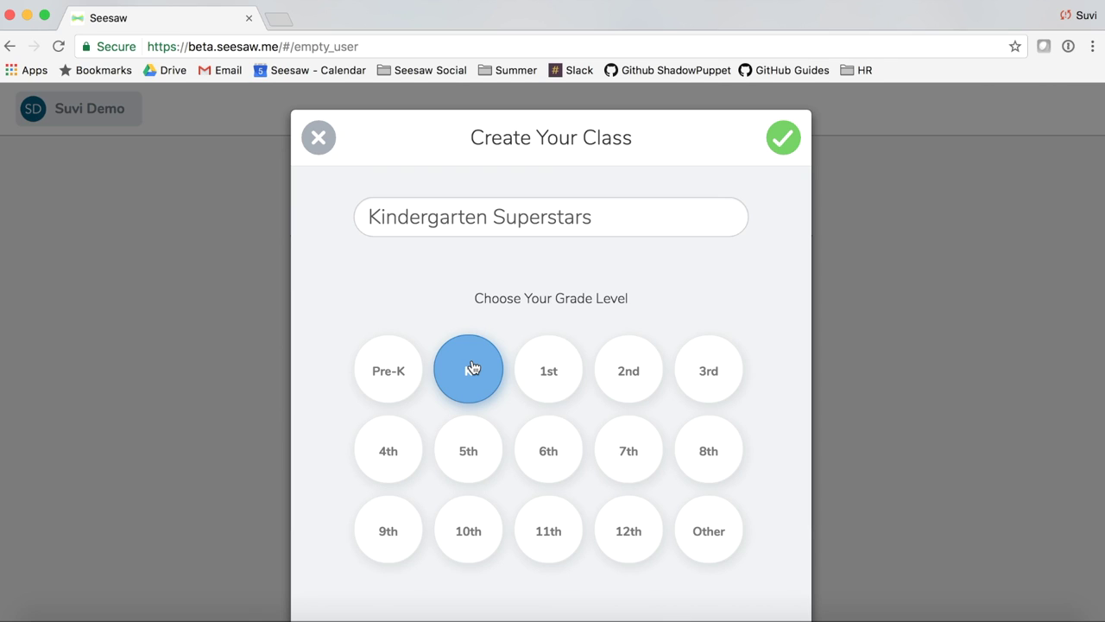
{"action": "left_click", "coordinate": [783, 140]}
{"action": "scroll", "coordinate": [720, 344], "scroll_direction": "down", "scroll_amount": 2}
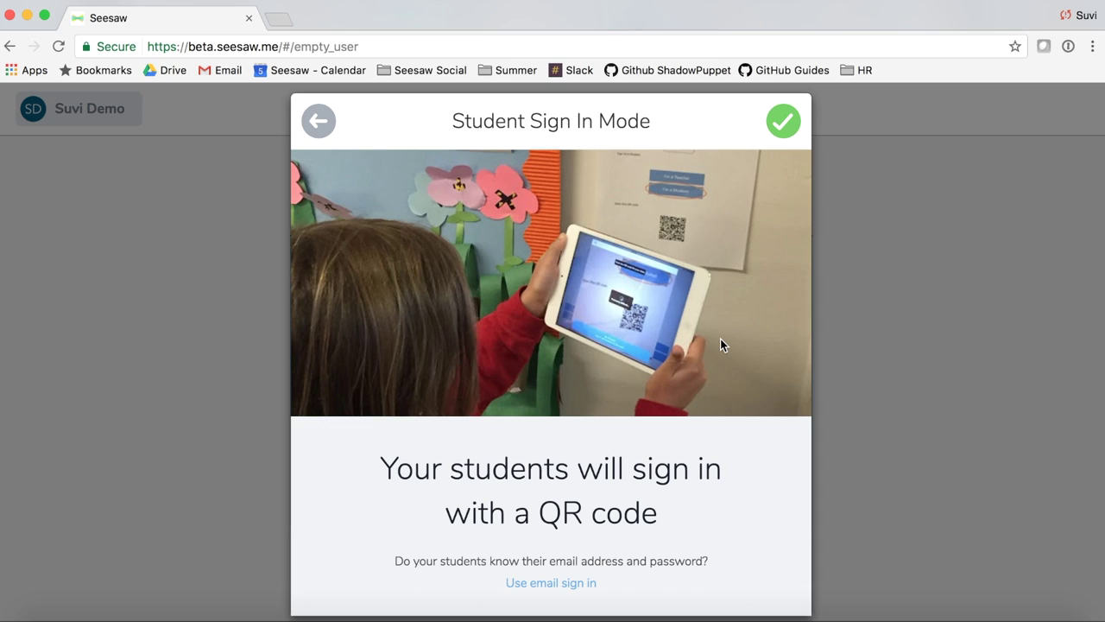
{"action": "scroll", "coordinate": [720, 345], "scroll_direction": "down", "scroll_amount": 1}
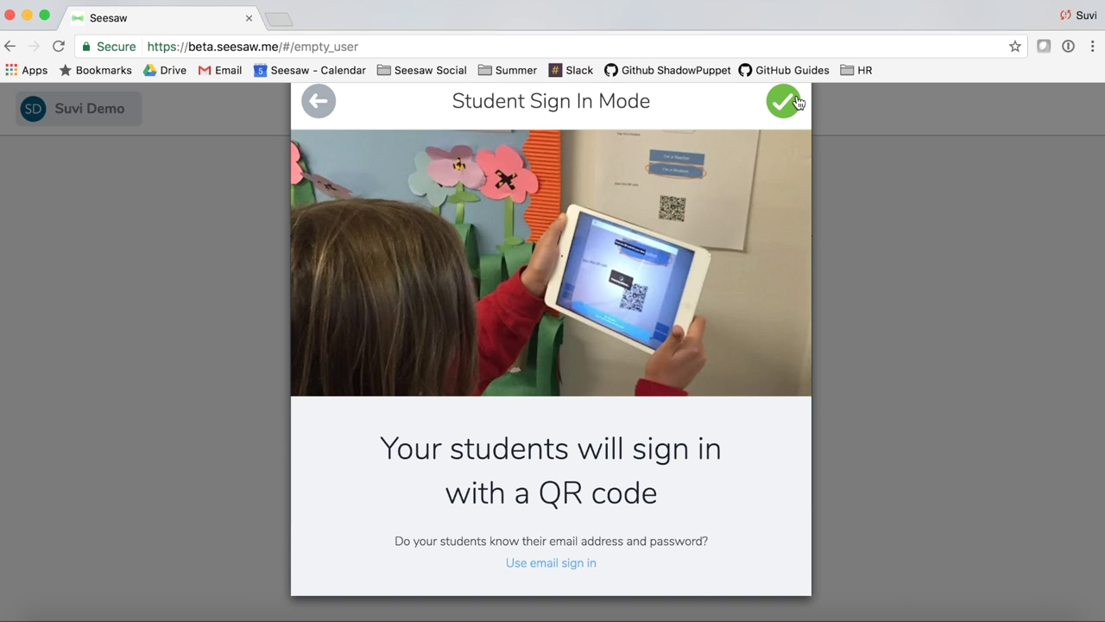
Accept QR-code sign-in, enter five student first names, and confirm the class
{"action": "left_click", "coordinate": [796, 102]}
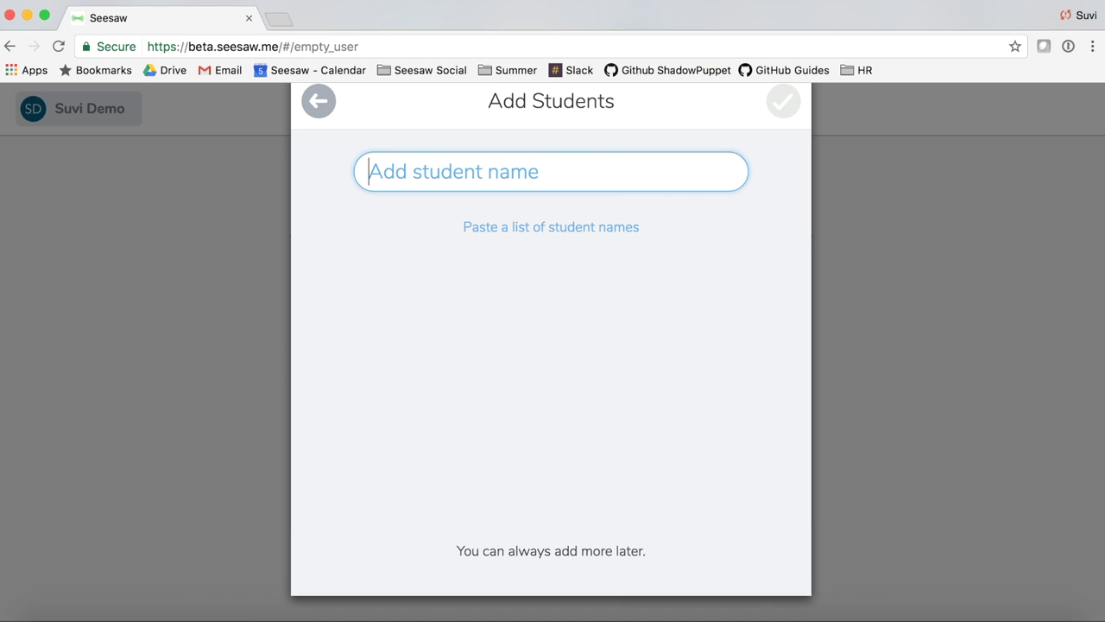
{"action": "type", "text": "Becky"}
{"action": "key", "text": "Return"}
{"action": "type", "text": "Ting"}
{"action": "key", "text": "Return"}
{"action": "type", "text": "Jason"}
{"action": "key", "text": "Return"}
{"action": "type", "text": "Roger"}
{"action": "key", "text": "Return"}
{"action": "type", "text": "Kunal"}
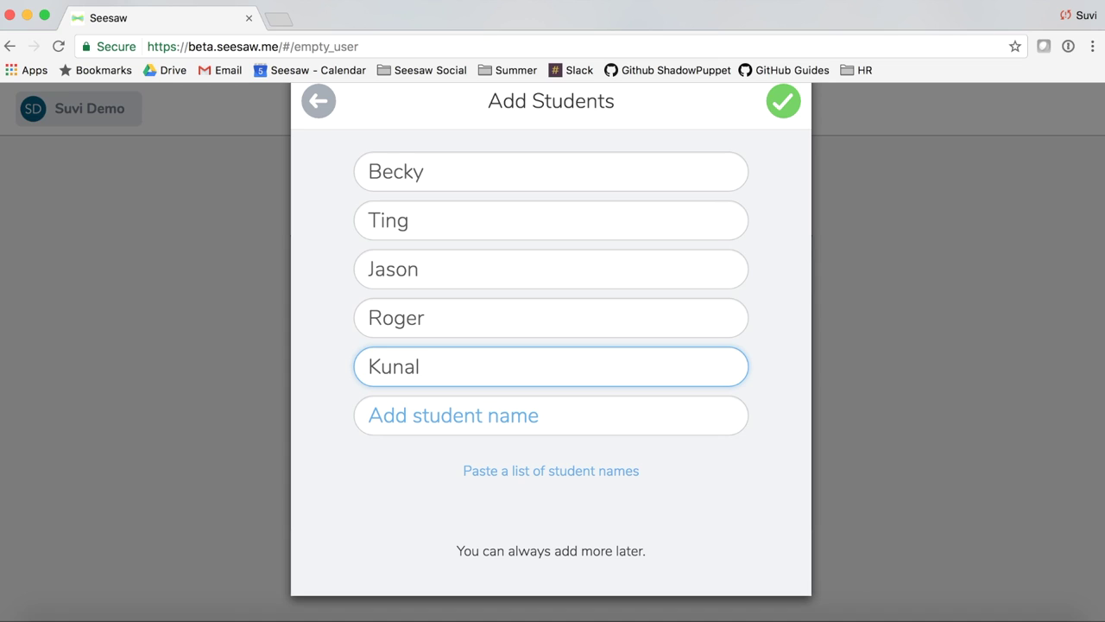
{"action": "left_click", "coordinate": [783, 102]}
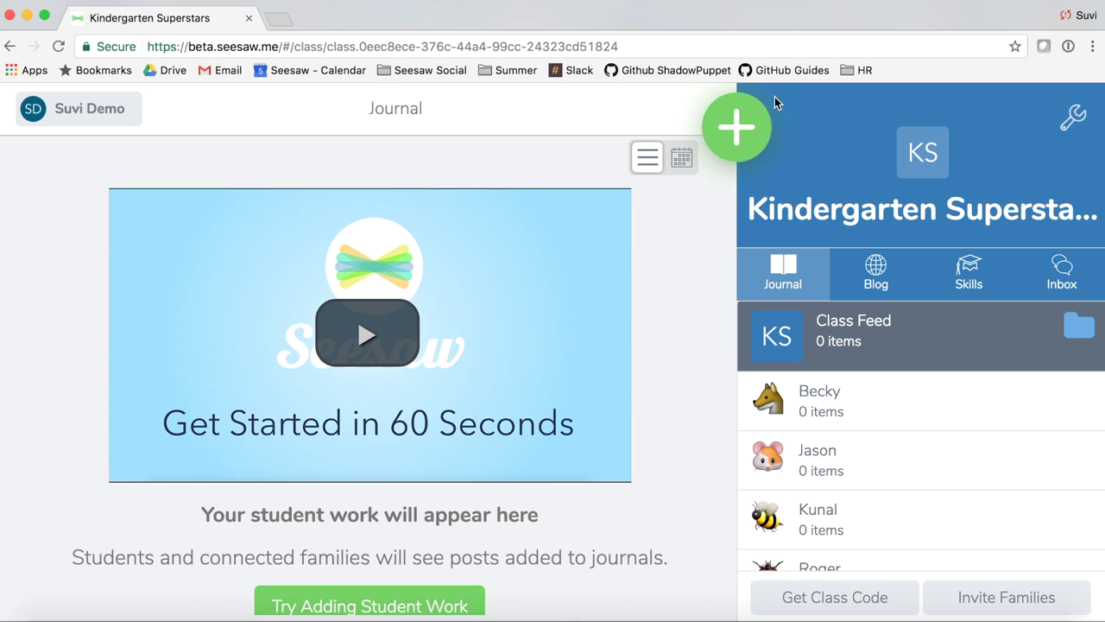
Show the class code in Text and QR forms, then open the printable QR poster
{"action": "left_click", "coordinate": [836, 597]}
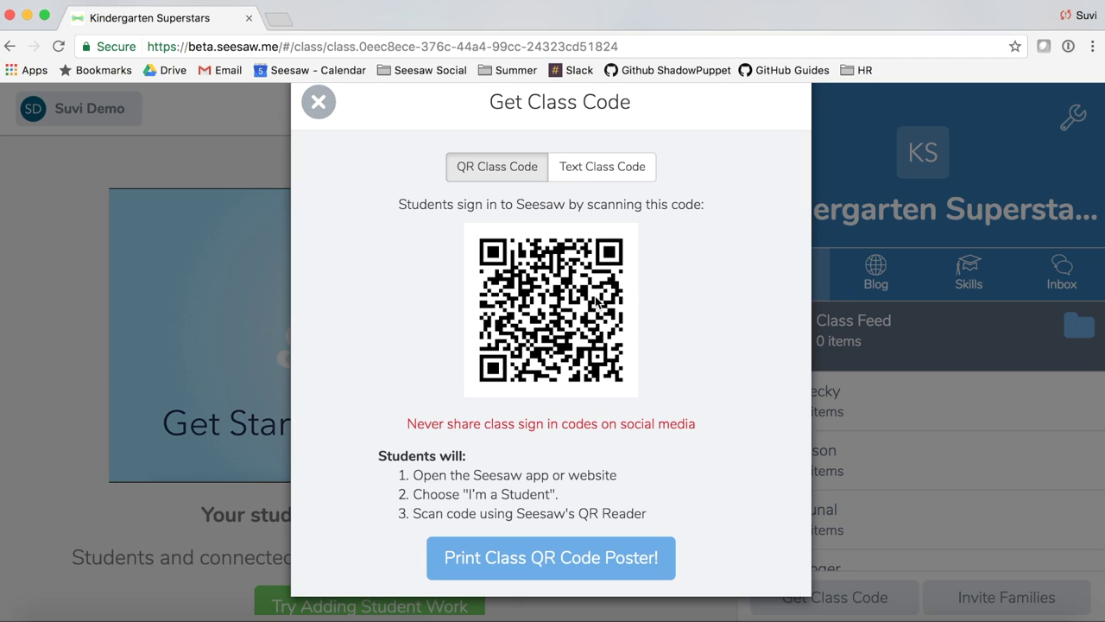
{"action": "left_click", "coordinate": [601, 171]}
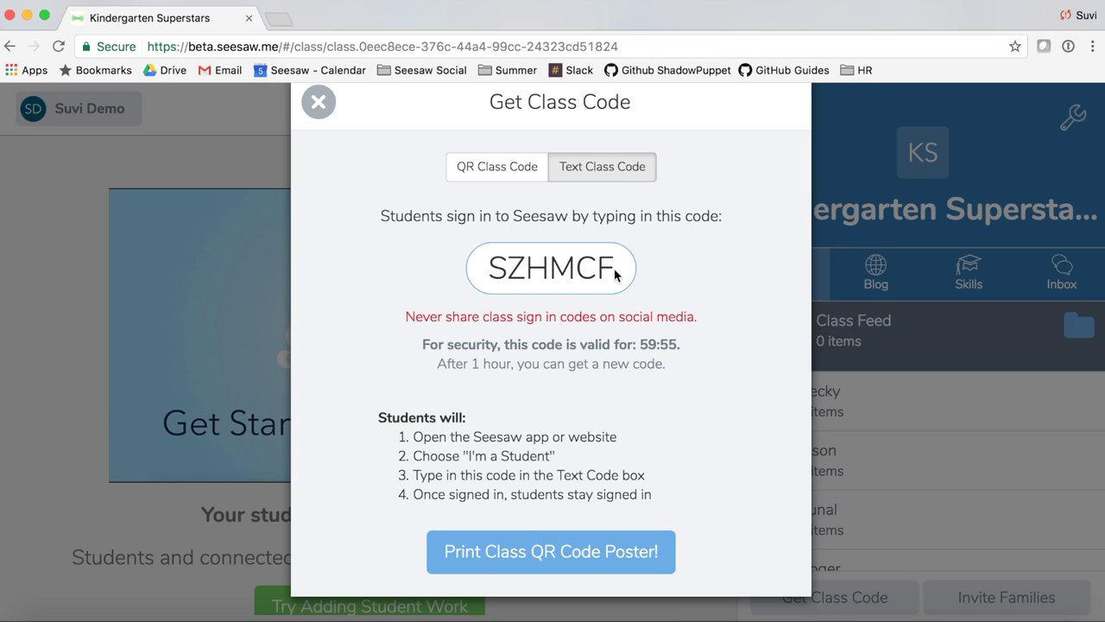
{"action": "left_click", "coordinate": [494, 171]}
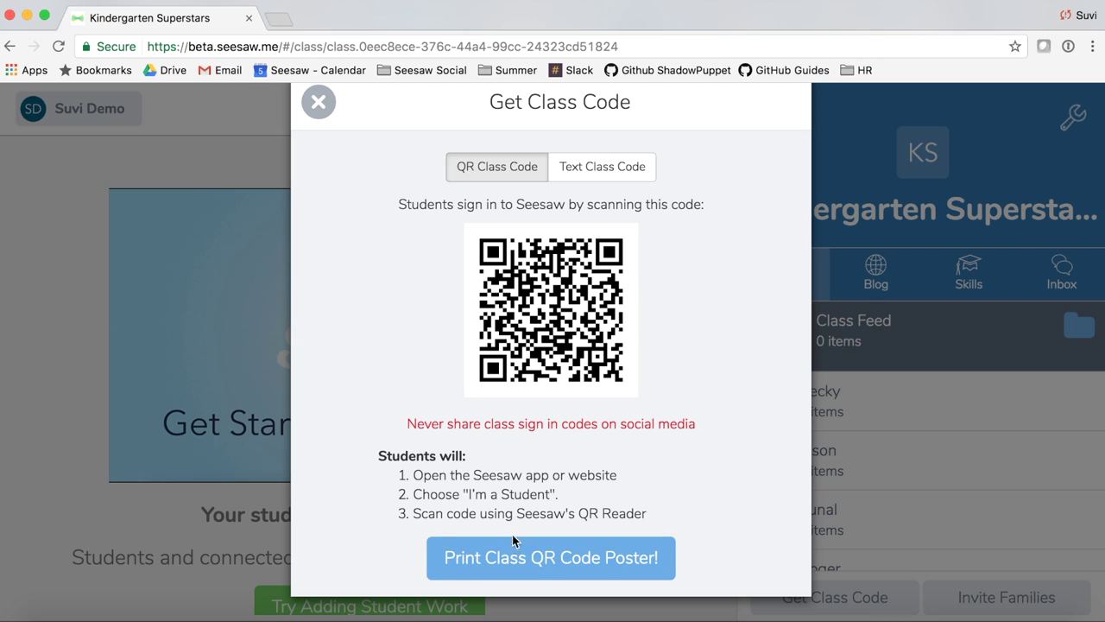
{"action": "left_click", "coordinate": [516, 563]}
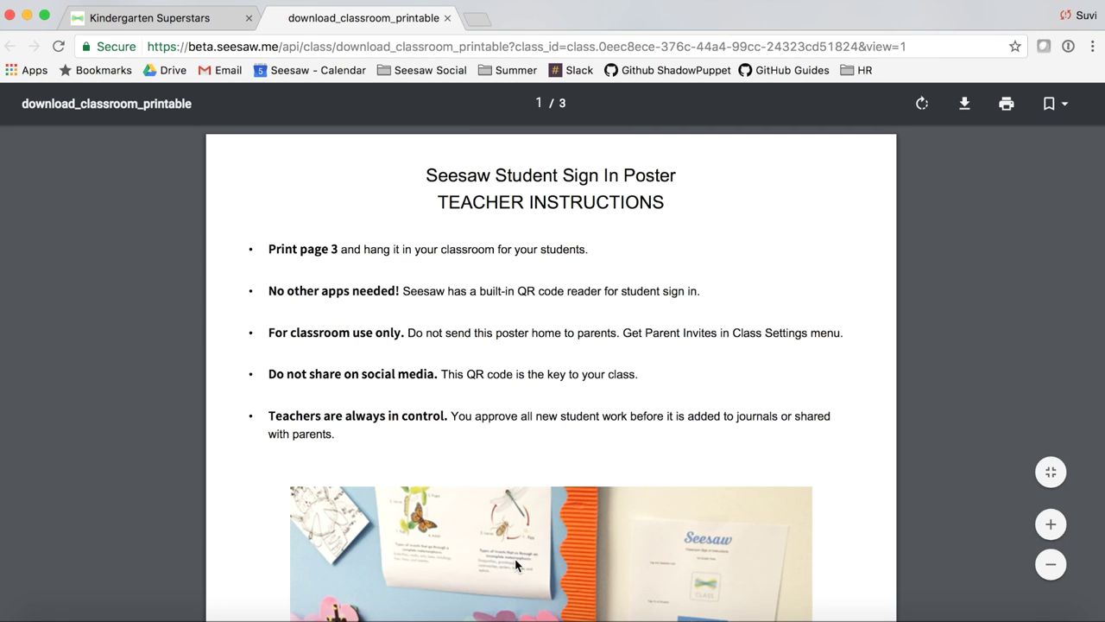
Scroll the poster PDF to page 3's class QR code, then return to the class tab
{"action": "scroll", "coordinate": [515, 565], "scroll_direction": "down", "scroll_amount": 10}
{"action": "scroll", "coordinate": [516, 563], "scroll_direction": "down", "scroll_amount": 10}
{"action": "scroll", "coordinate": [514, 558], "scroll_direction": "down", "scroll_amount": 10}
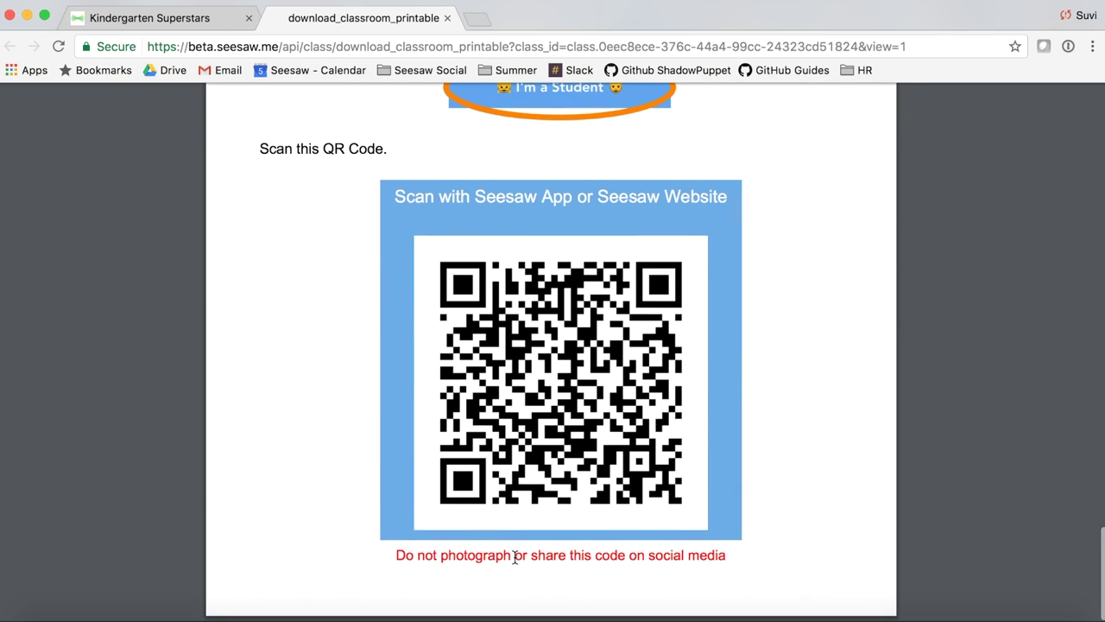
{"action": "left_click", "coordinate": [184, 23]}
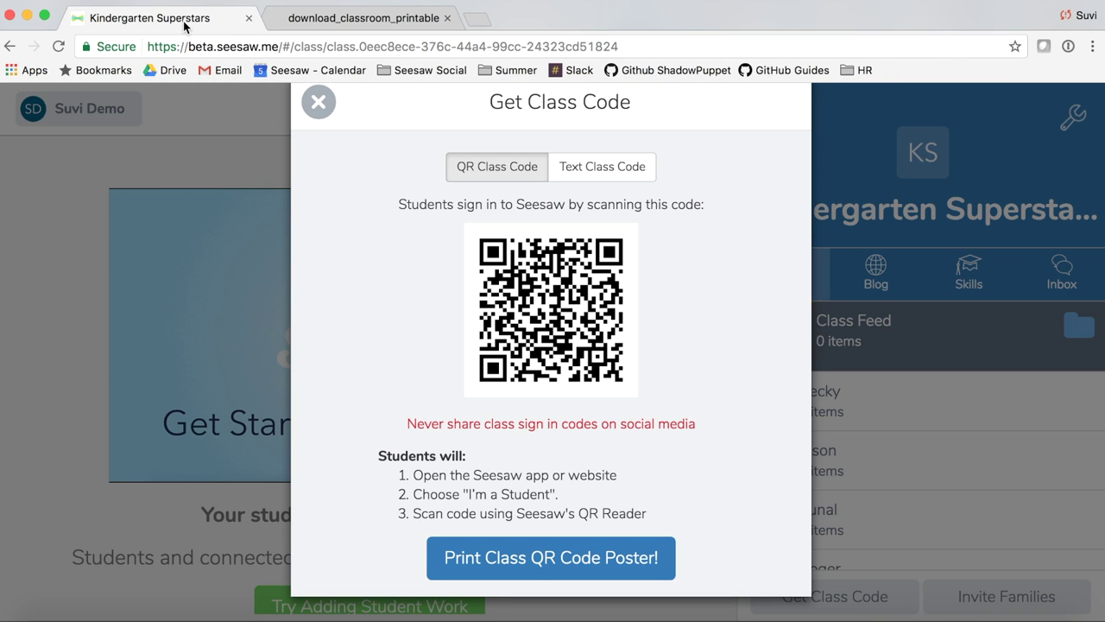
Close the class code window and show the class journal
{"action": "left_click", "coordinate": [319, 103]}
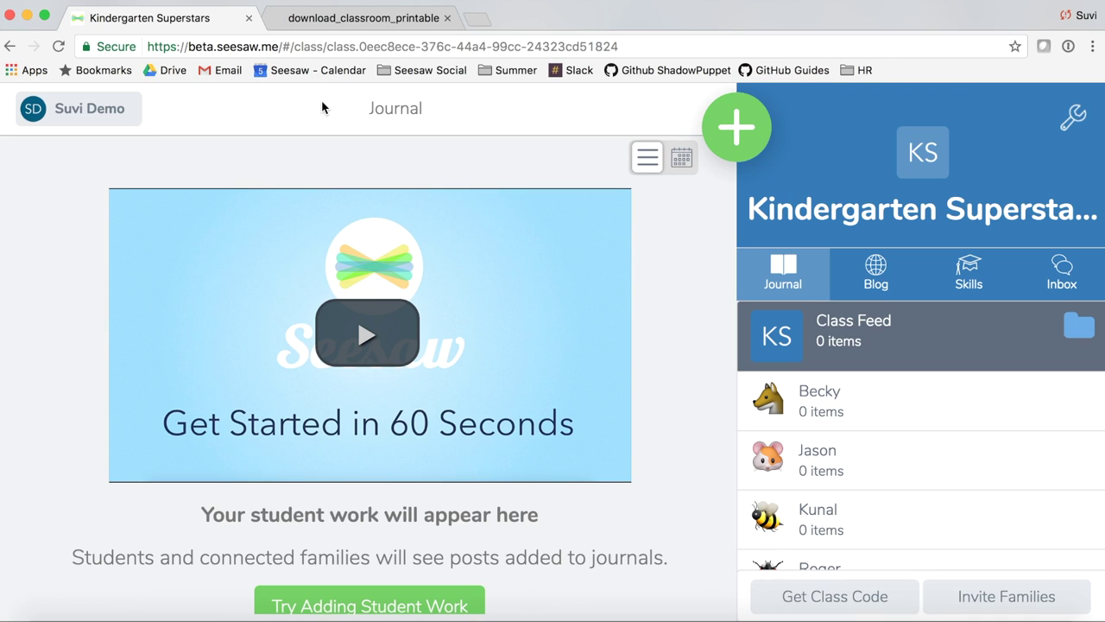
{"action": "left_click", "coordinate": [772, 279]}
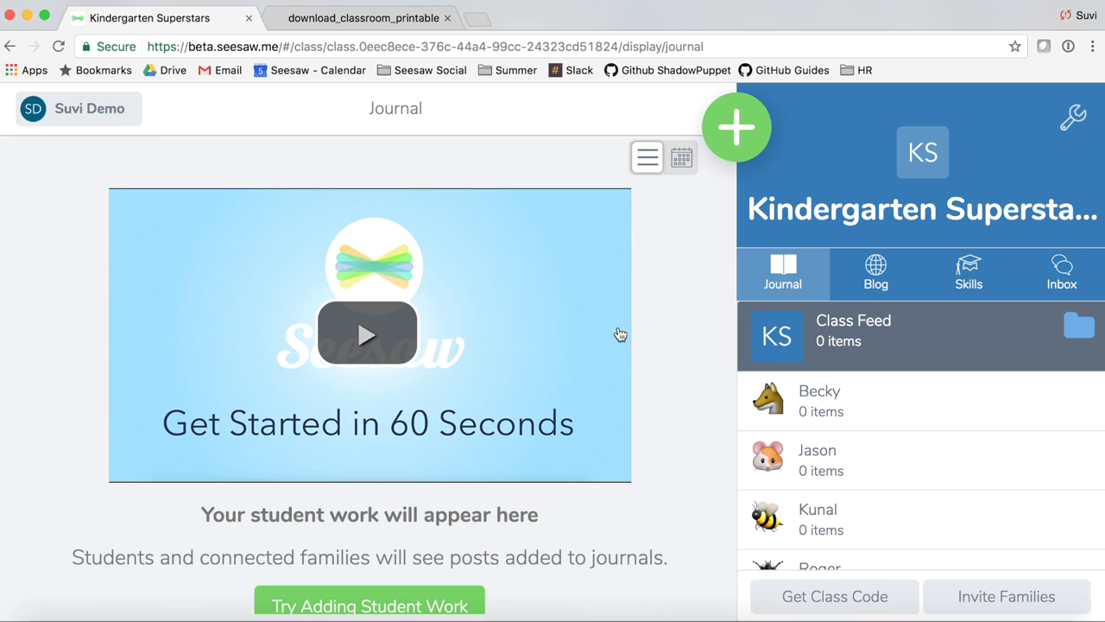
{"action": "scroll", "coordinate": [643, 380], "scroll_direction": "down", "scroll_amount": 2}
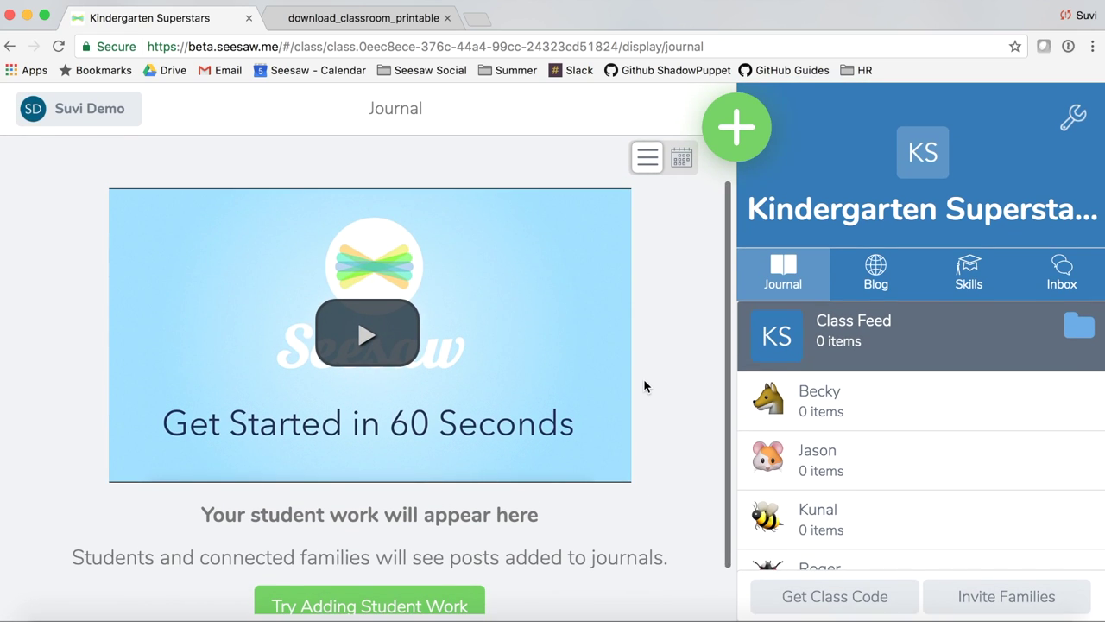
Switch the journal to calendar view and back to list, then open Class Settings
{"action": "left_click", "coordinate": [684, 162]}
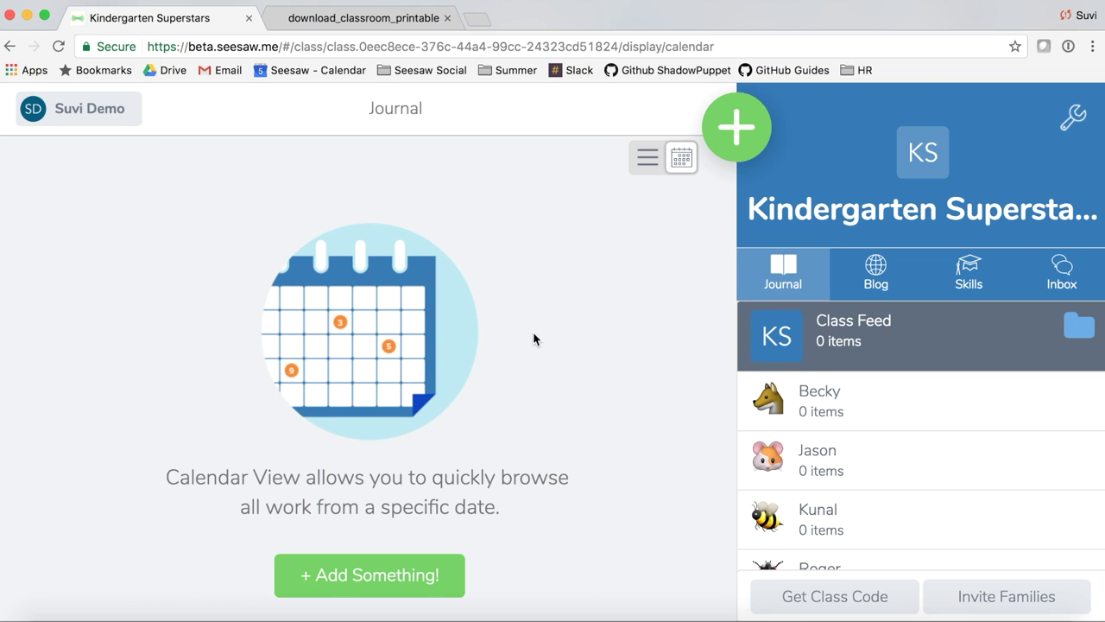
{"action": "left_click", "coordinate": [648, 157]}
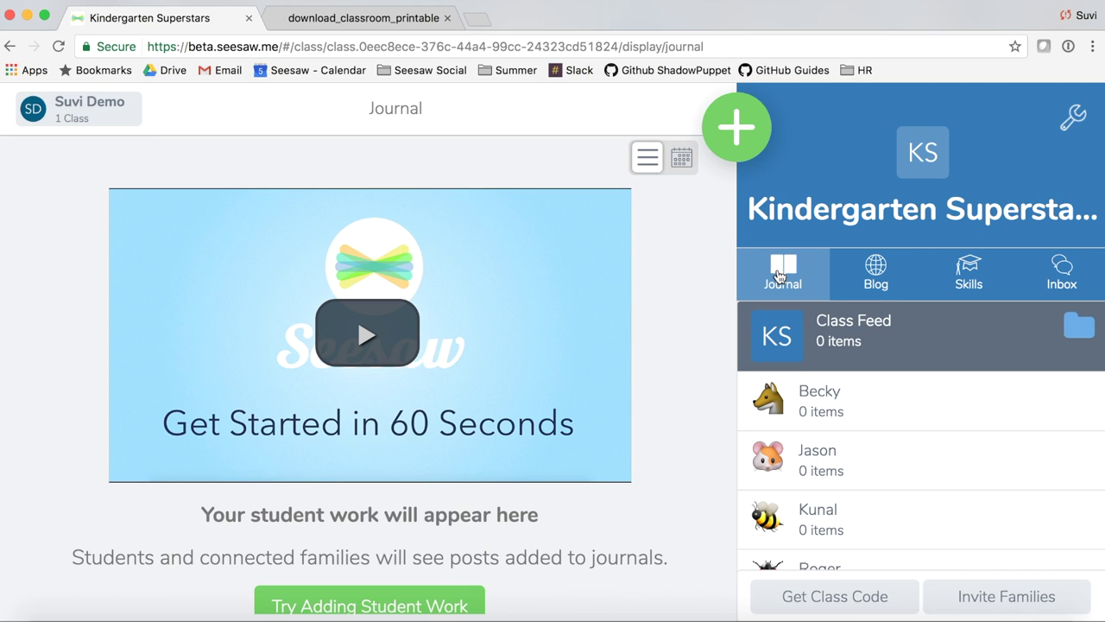
{"action": "left_click", "coordinate": [1074, 119]}
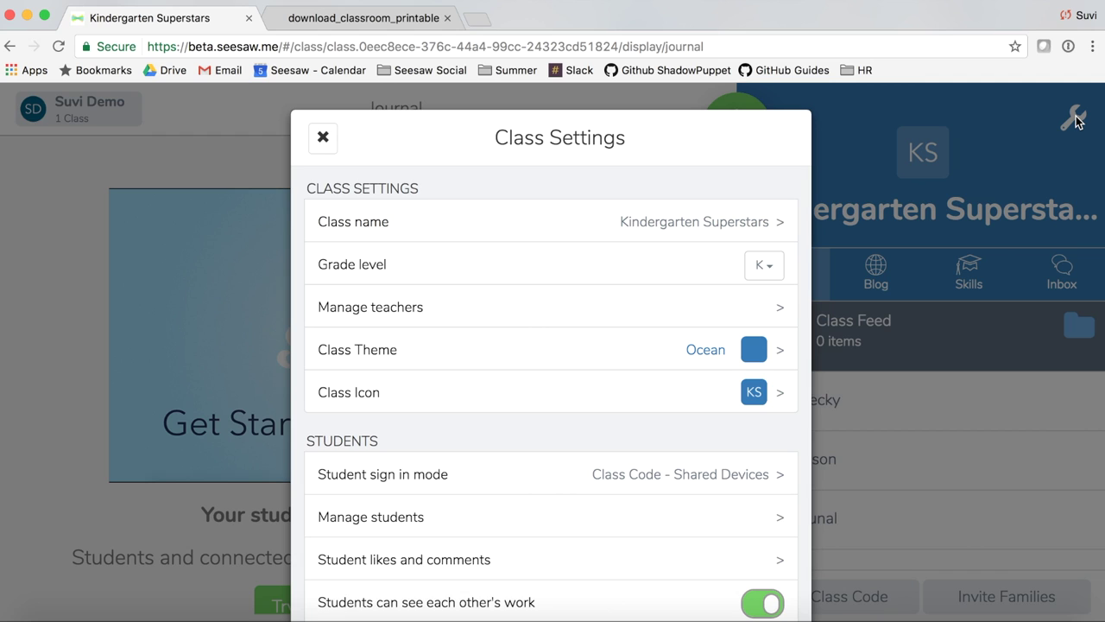
Scroll through Class Settings and open Manage students
{"action": "scroll", "coordinate": [700, 303], "scroll_direction": "down", "scroll_amount": 5}
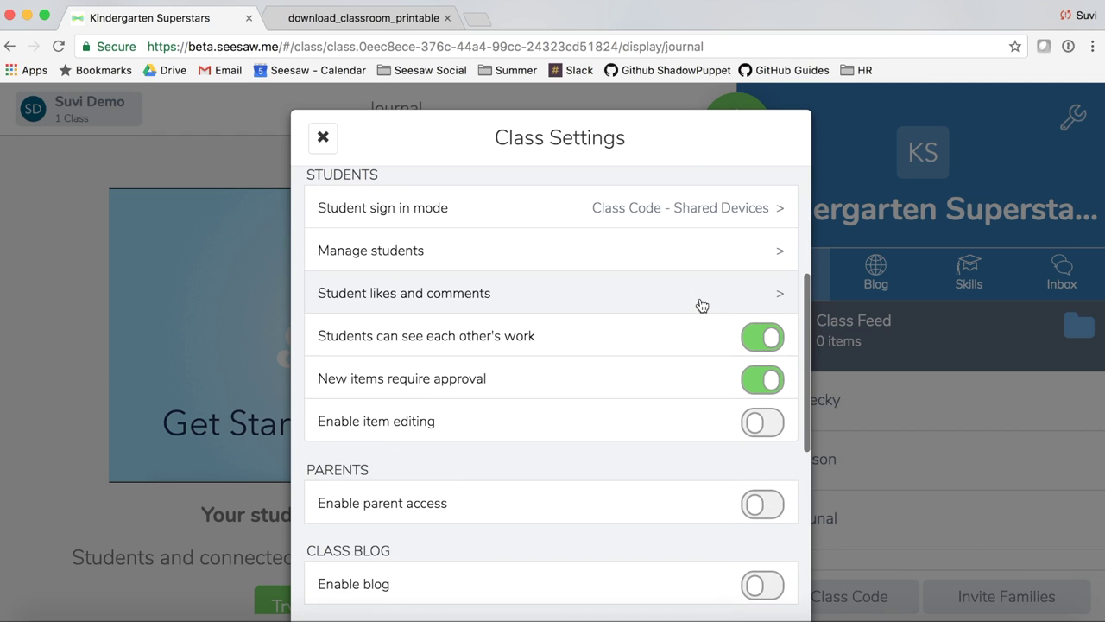
{"action": "scroll", "coordinate": [701, 305], "scroll_direction": "down", "scroll_amount": 5}
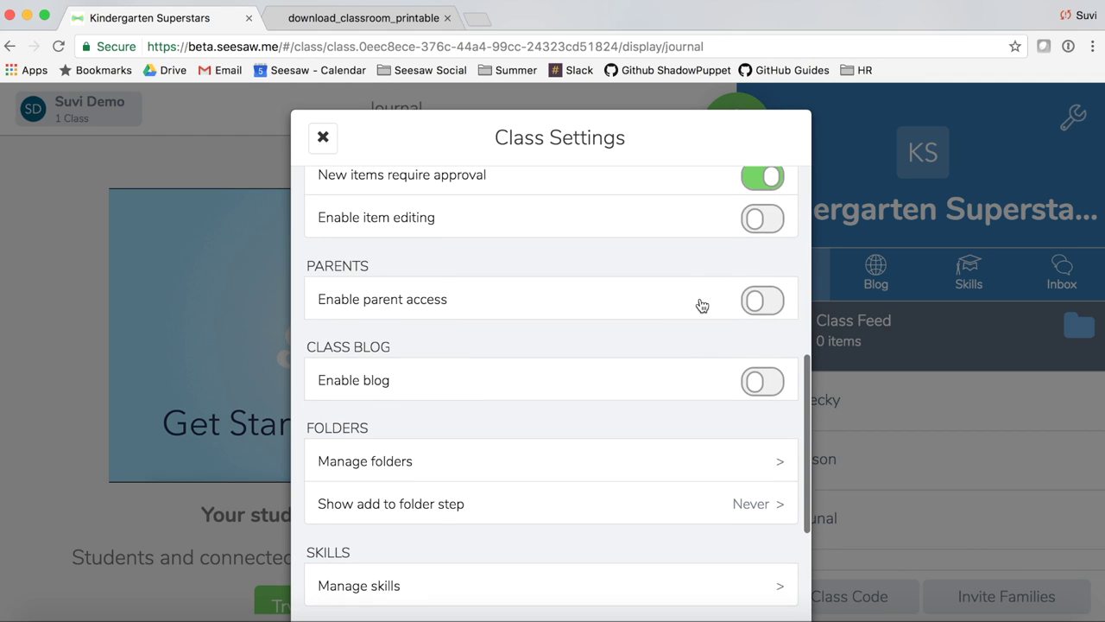
{"action": "scroll", "coordinate": [701, 305], "scroll_direction": "up", "scroll_amount": 10}
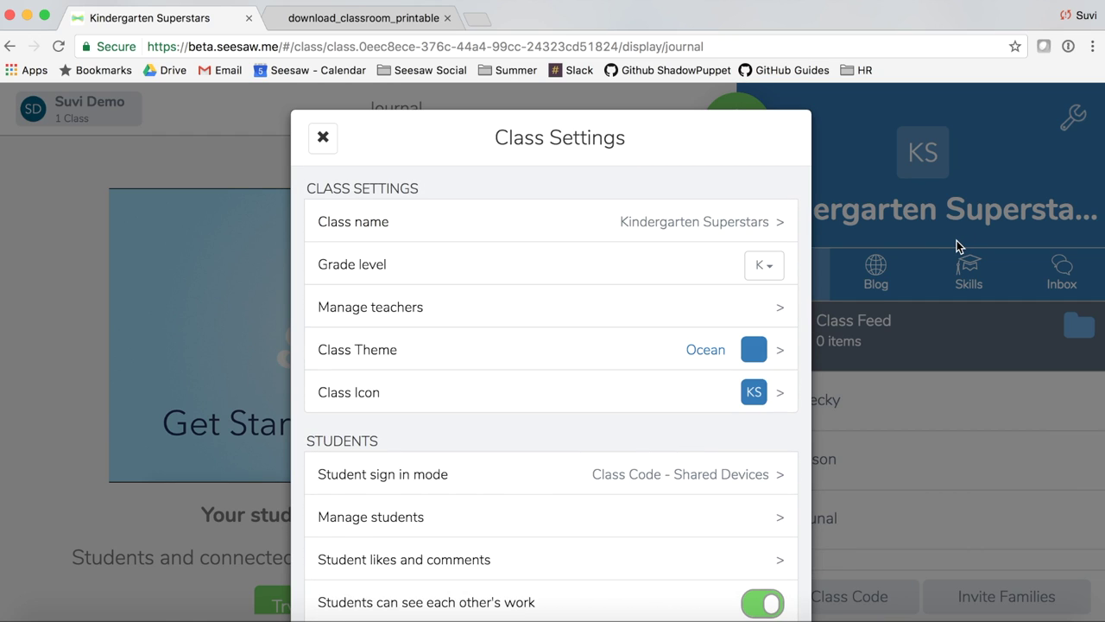
{"action": "scroll", "coordinate": [663, 143], "scroll_direction": "down", "scroll_amount": 3}
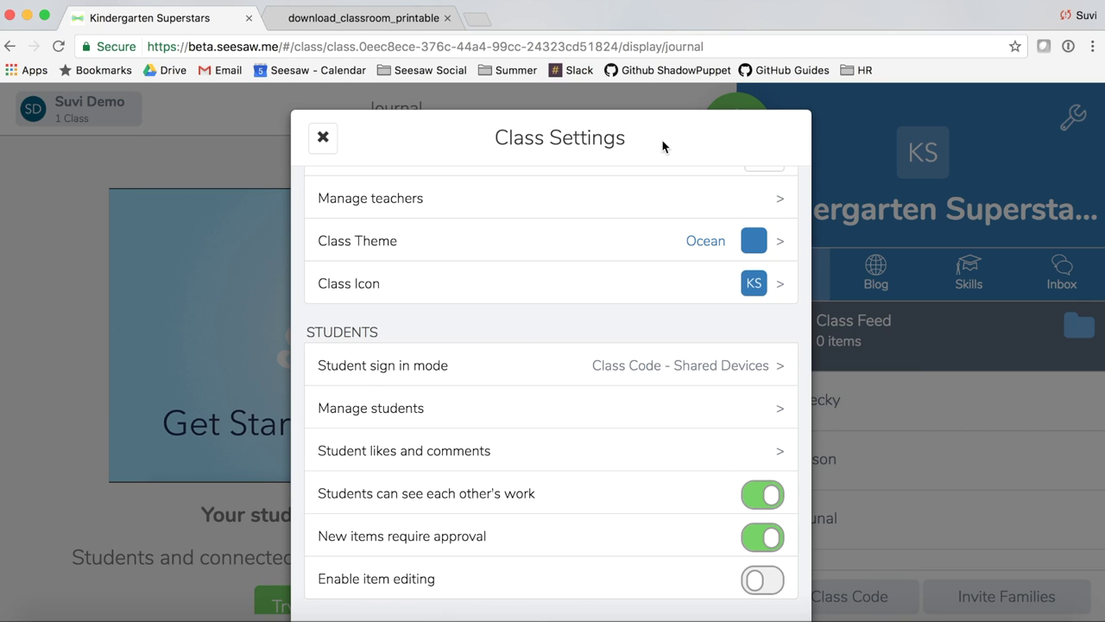
{"action": "scroll", "coordinate": [662, 259], "scroll_direction": "down", "scroll_amount": 2}
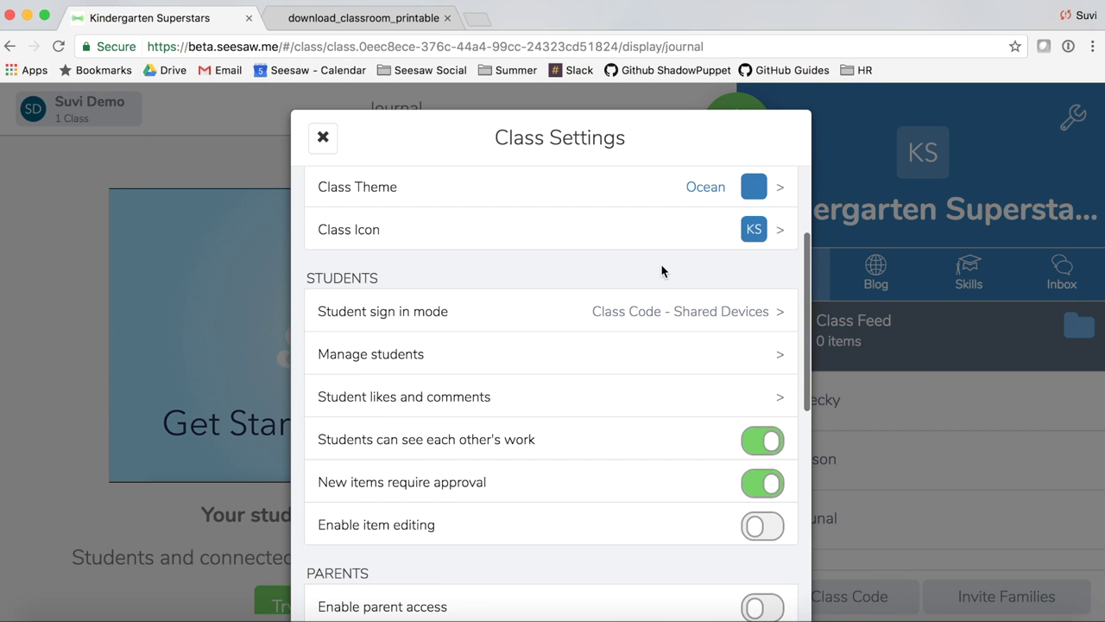
{"action": "left_click", "coordinate": [631, 374]}
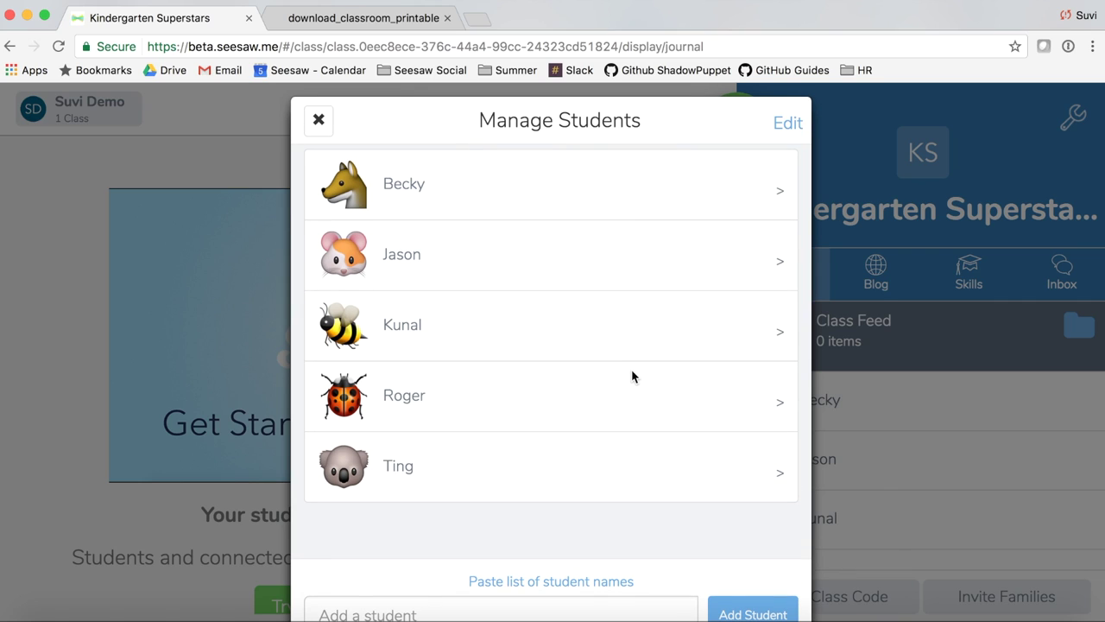
Add a sixth student by first name, then close the roster and settings dialogs
{"action": "scroll", "coordinate": [631, 374], "scroll_direction": "down", "scroll_amount": 1}
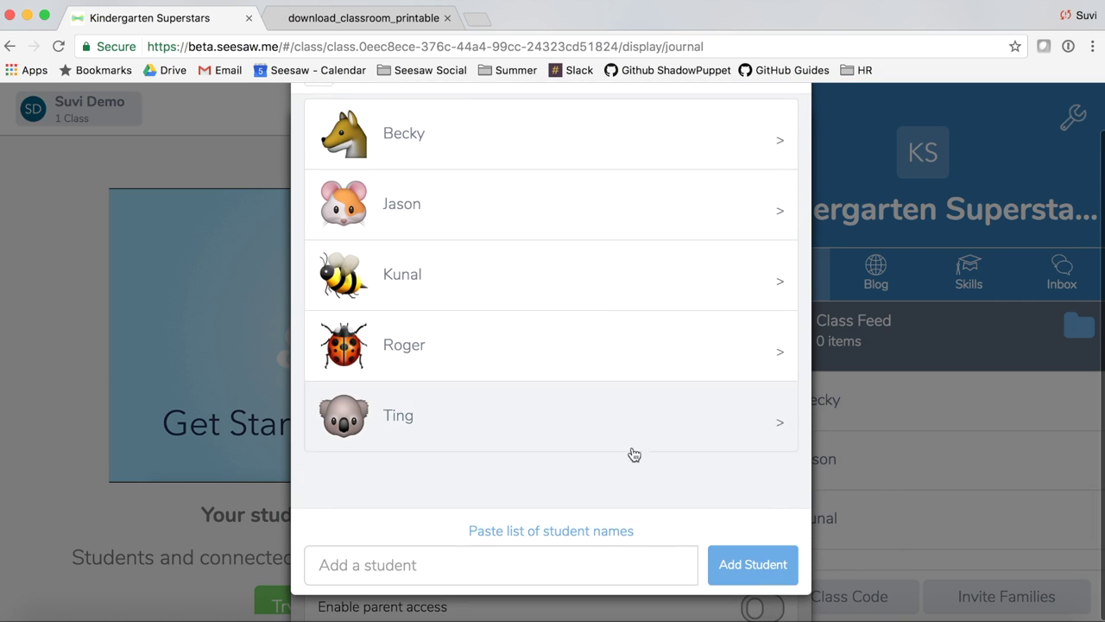
{"action": "left_click", "coordinate": [612, 557]}
{"action": "type", "text": "Marshawn"}
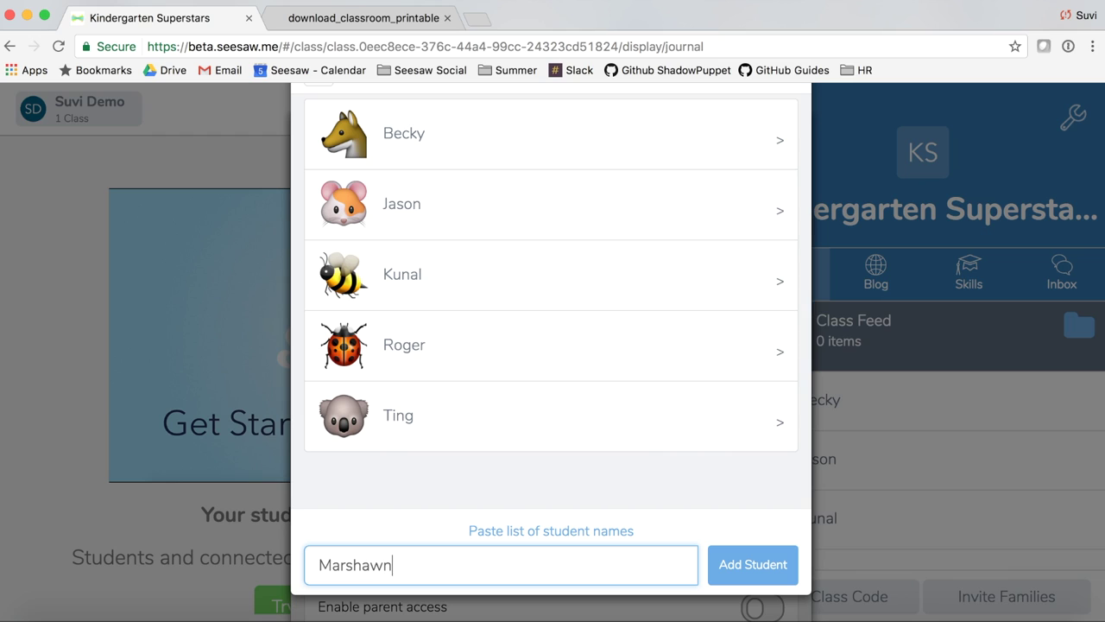
{"action": "left_click", "coordinate": [762, 575]}
{"action": "scroll", "coordinate": [745, 458], "scroll_direction": "up", "scroll_amount": 2}
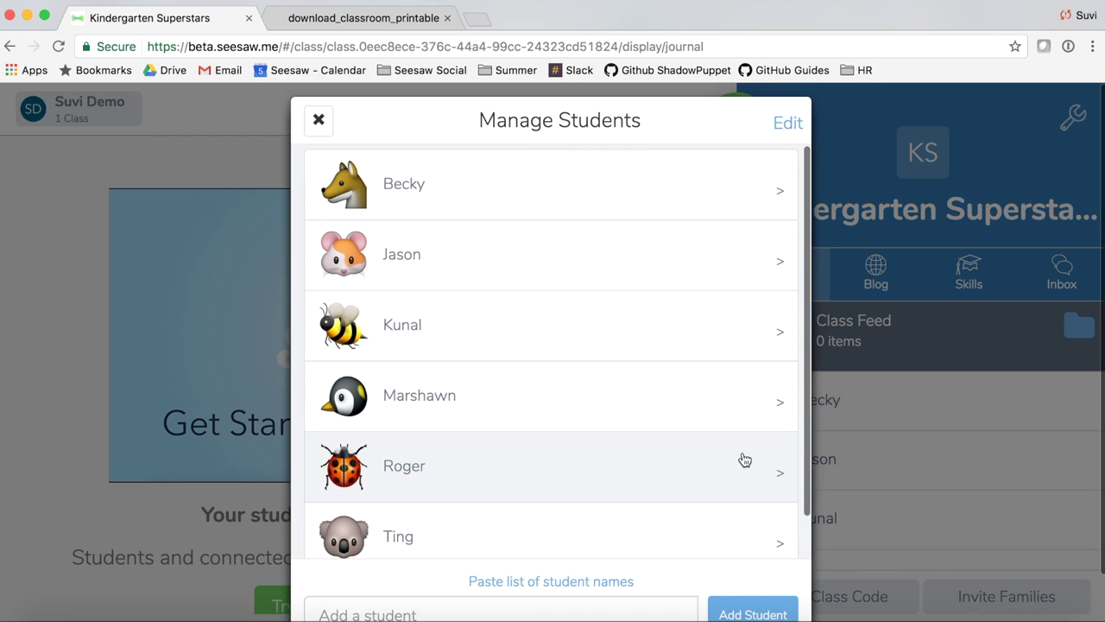
{"action": "left_click", "coordinate": [322, 121]}
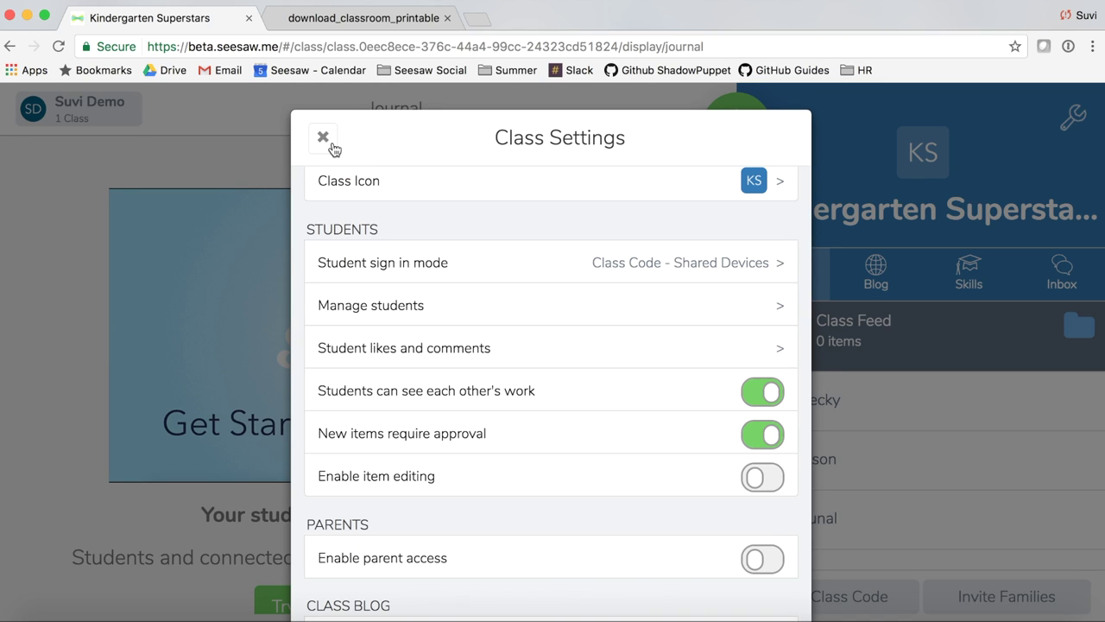
{"action": "left_click", "coordinate": [328, 144]}
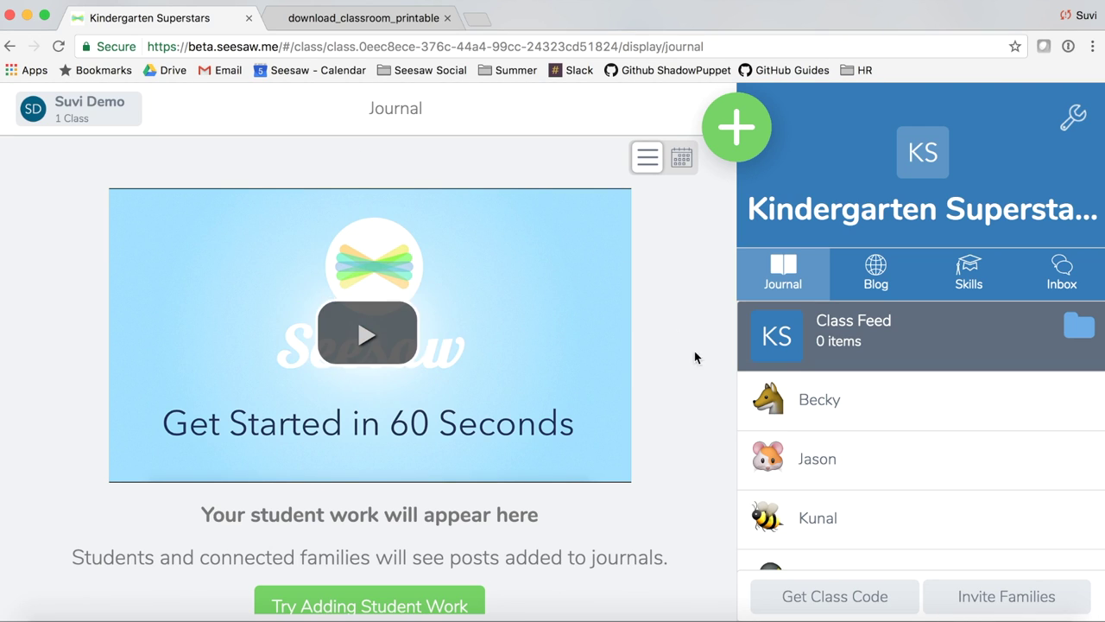
Scroll the page to view the teacher, student and parent sign-in choices
{"action": "scroll", "coordinate": [870, 473], "scroll_direction": "down", "scroll_amount": 2}
{"action": "scroll", "coordinate": [870, 466], "scroll_direction": "down", "scroll_amount": 1}
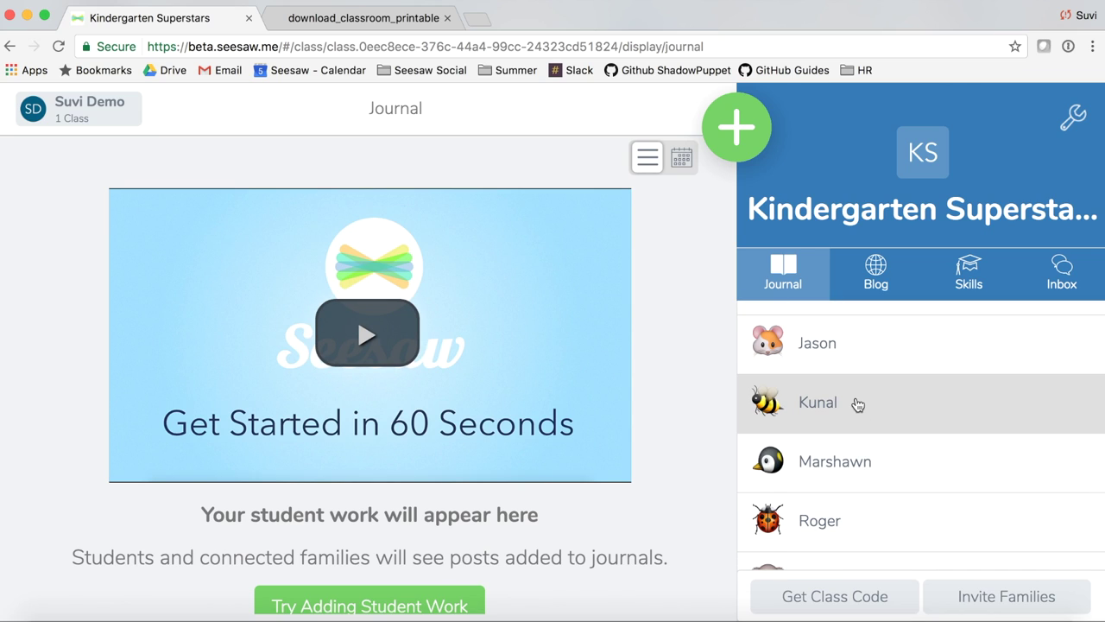
{"action": "scroll", "coordinate": [857, 402], "scroll_direction": "up", "scroll_amount": 3}
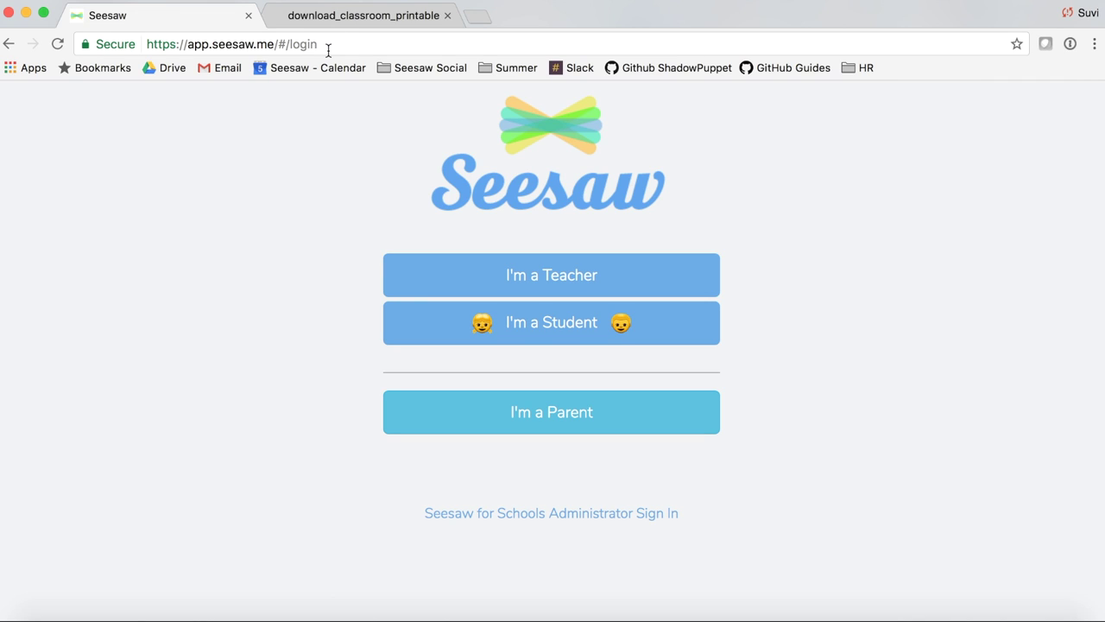
Choose I'm a Student to reach the student sign-in page
{"action": "left_click", "coordinate": [513, 322]}
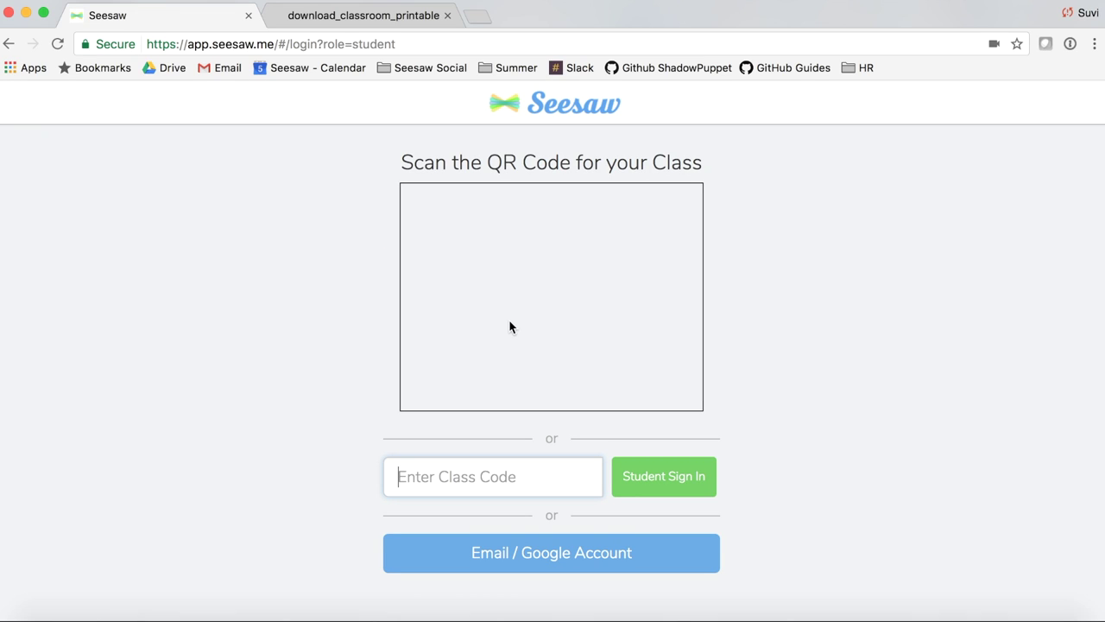